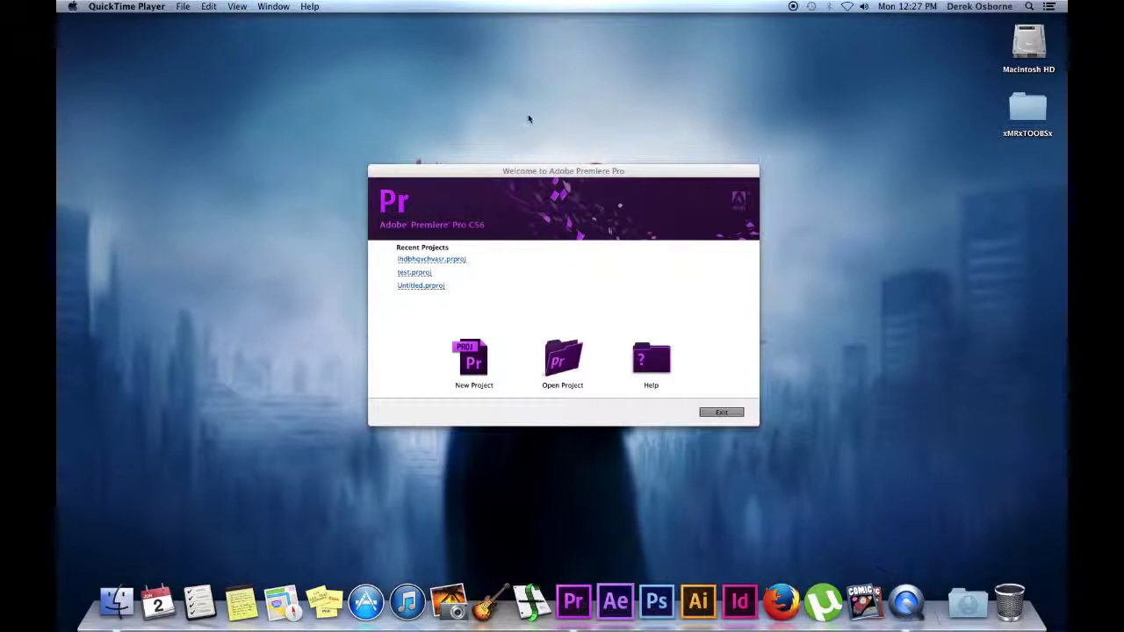
click(471, 172)
drag(484, 173, 487, 159)
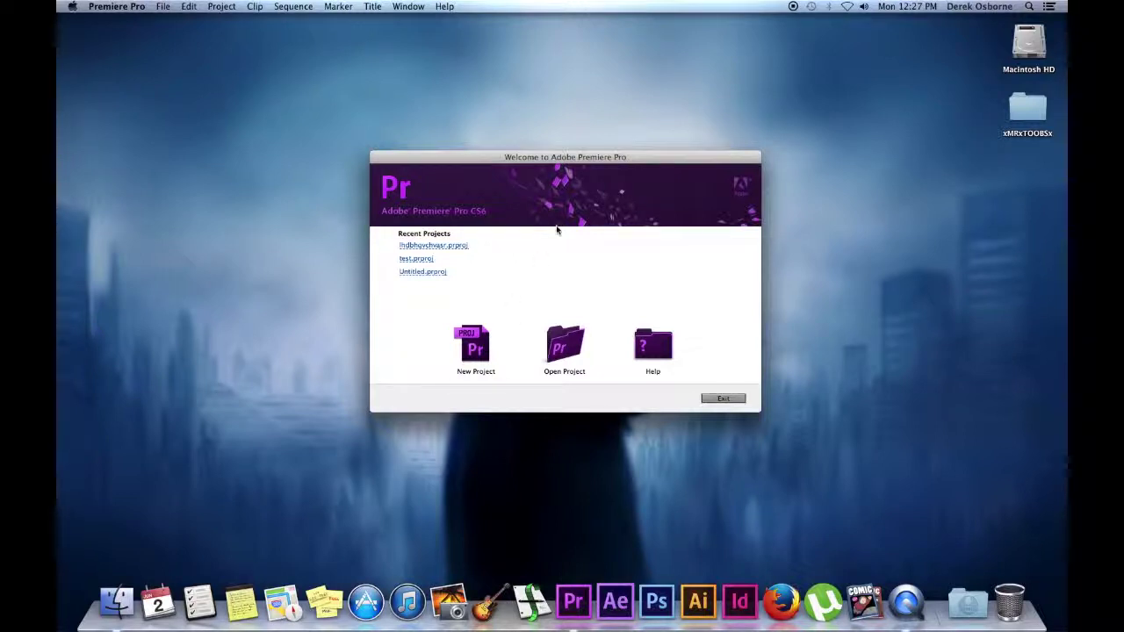
drag(555, 160, 569, 169)
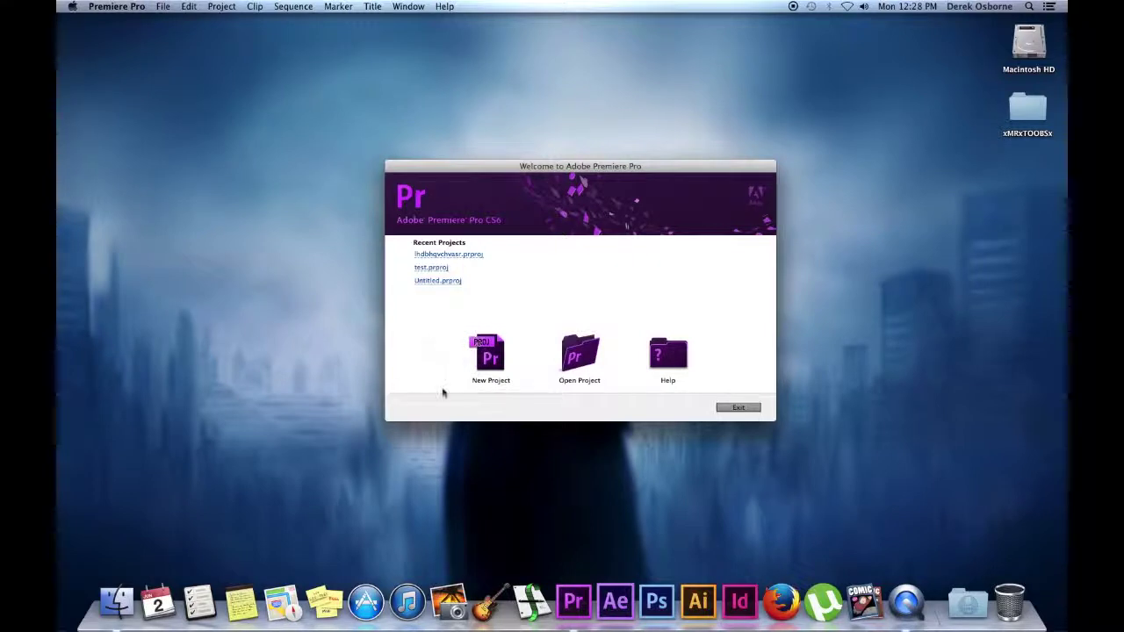
Step: Create a new project named Untitled in the default Premiere Pro/6.0 documents folder, overwriting the existing project of that name
click(491, 356)
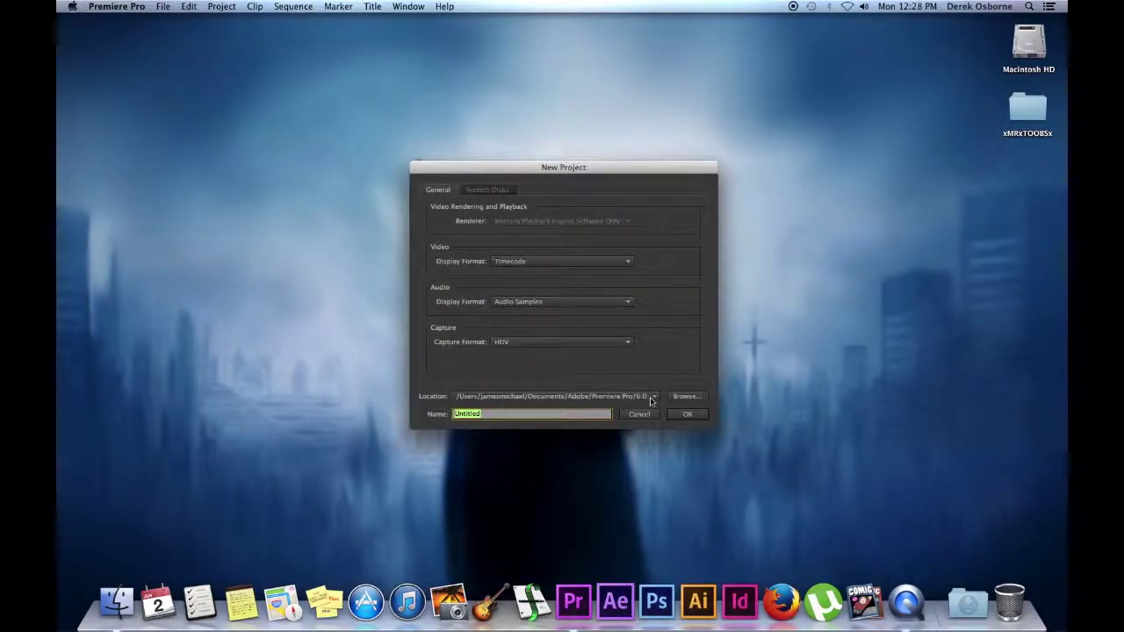
click(496, 190)
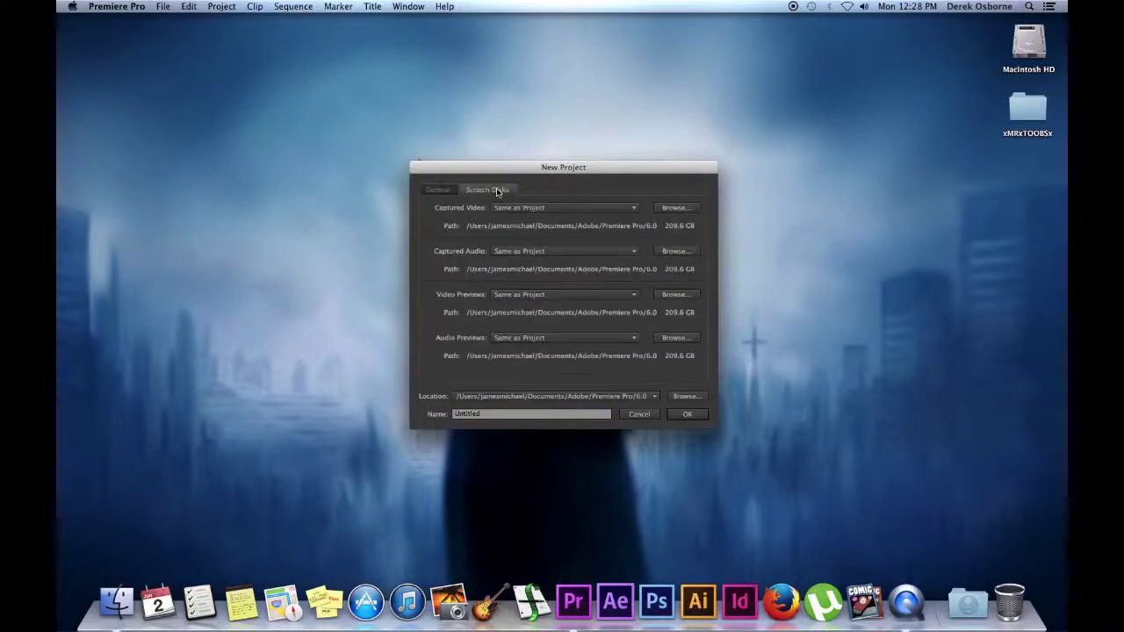
click(452, 190)
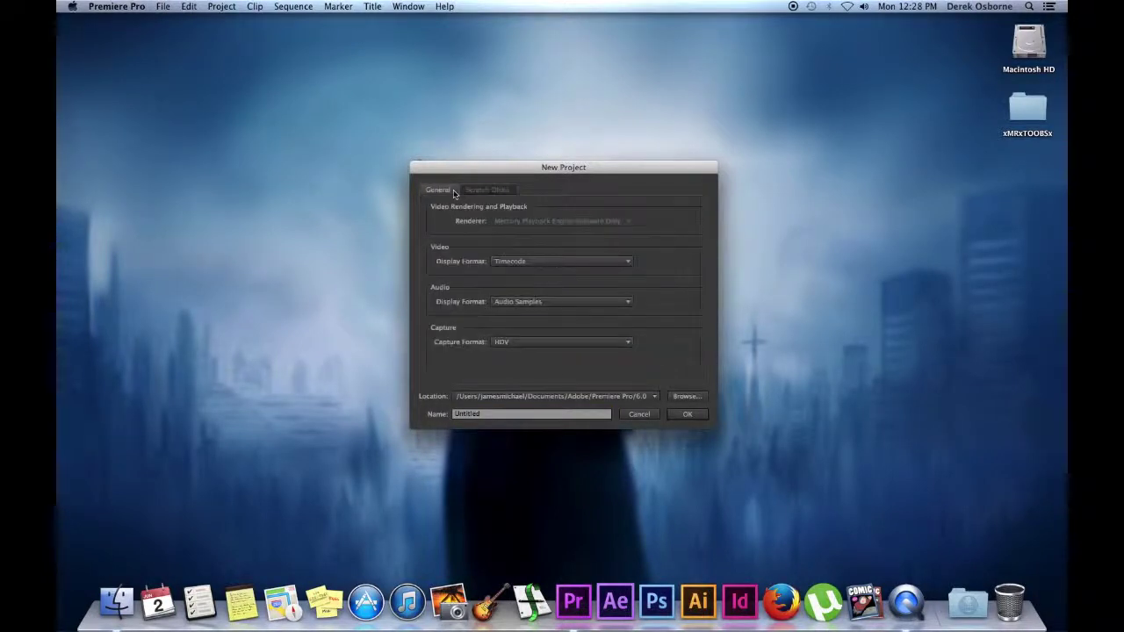
click(507, 415)
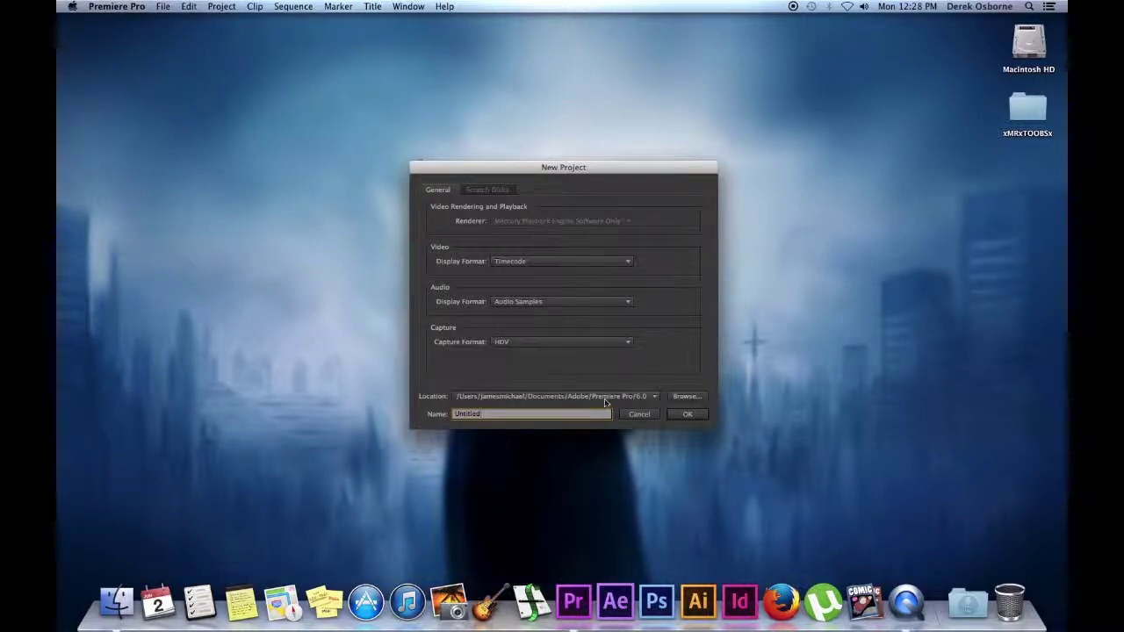
click(654, 402)
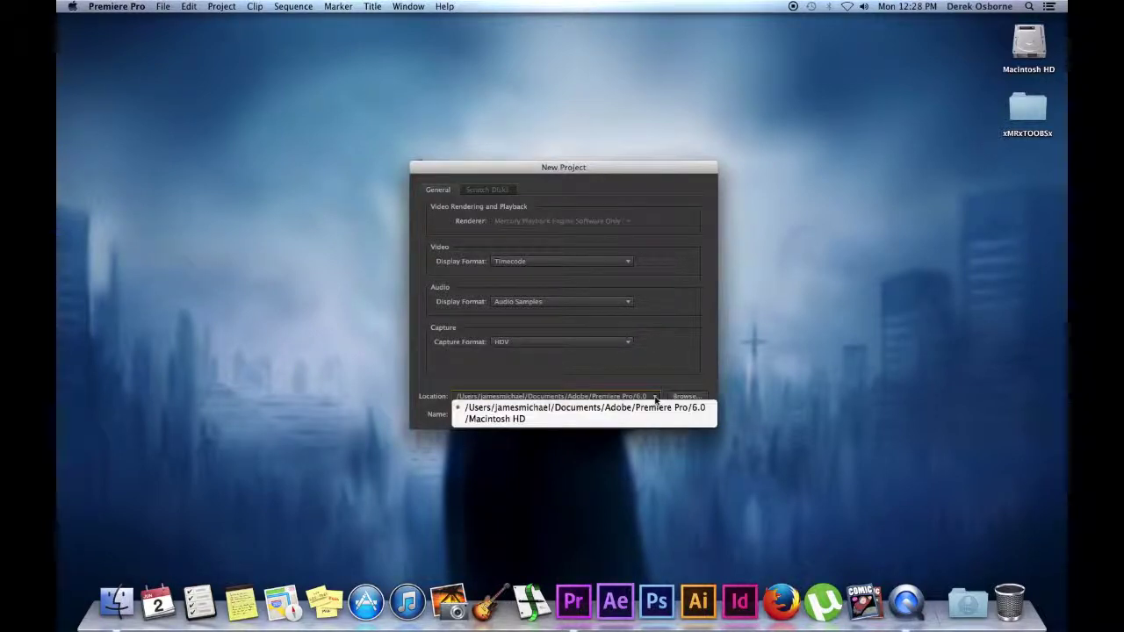
click(657, 406)
click(682, 416)
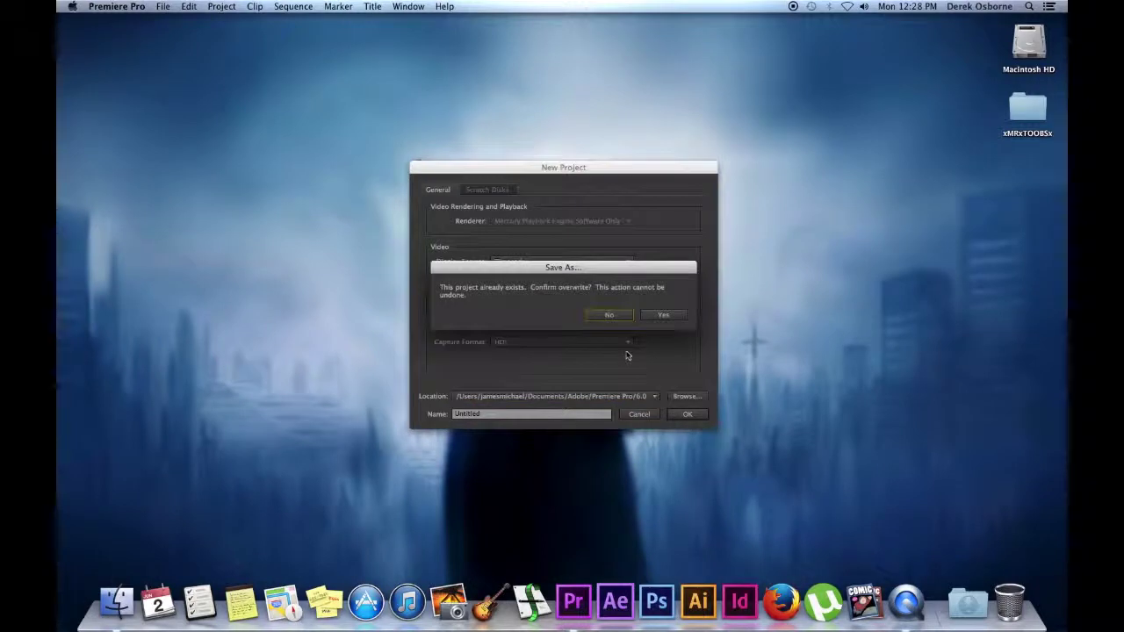
click(660, 315)
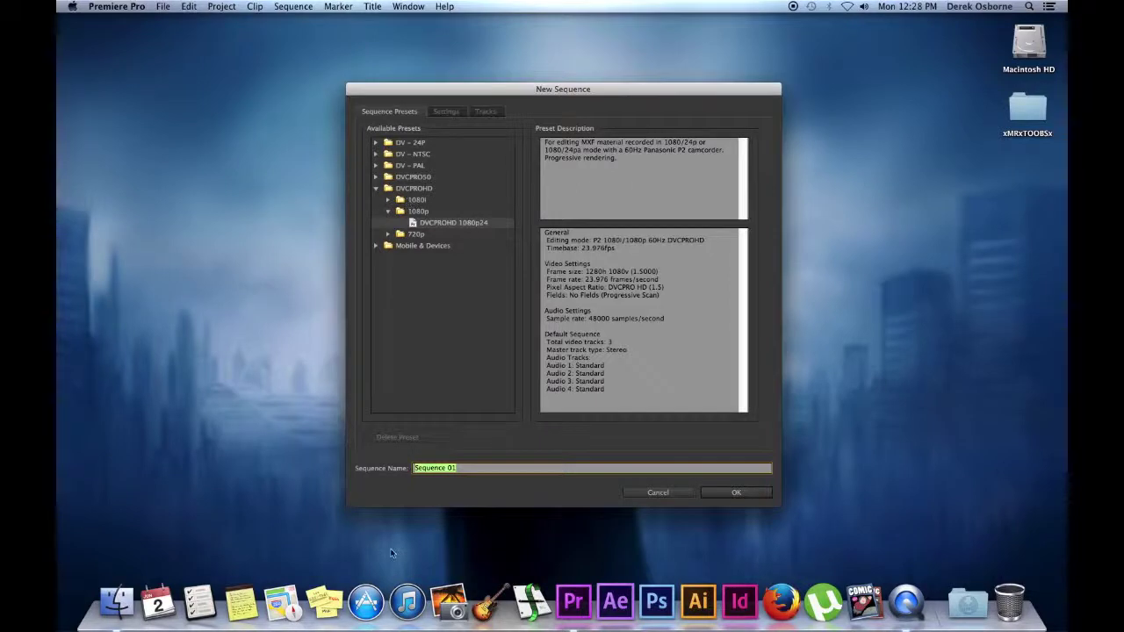
Step: Review the sequence settings and tracks, and create Sequence 01 from the DVCPROHD 1080p24 preset
click(450, 112)
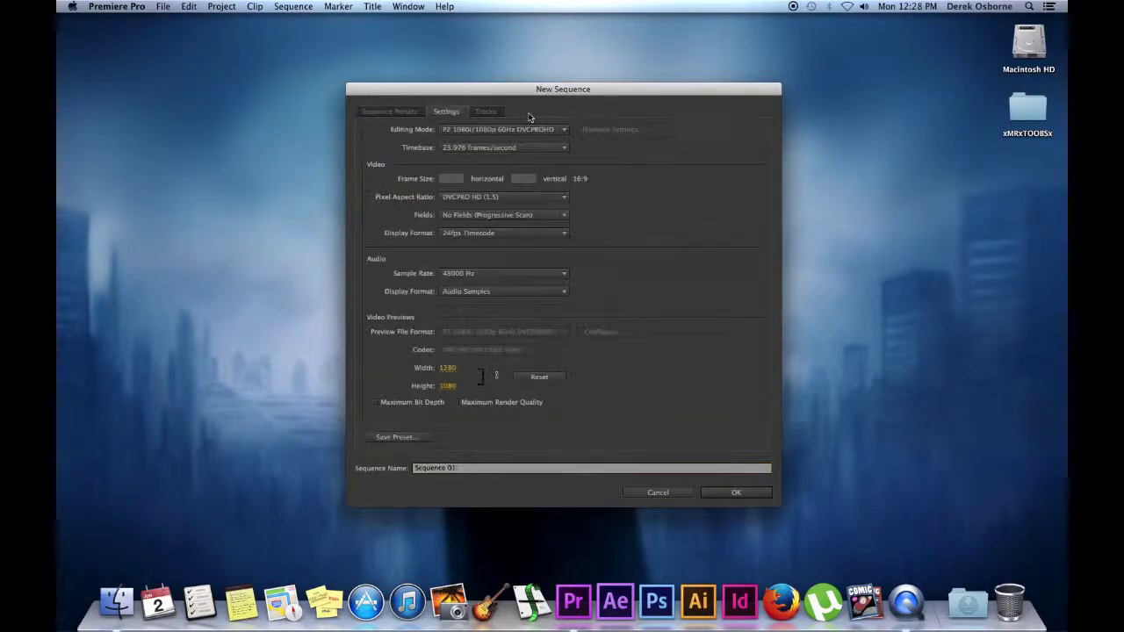
click(490, 112)
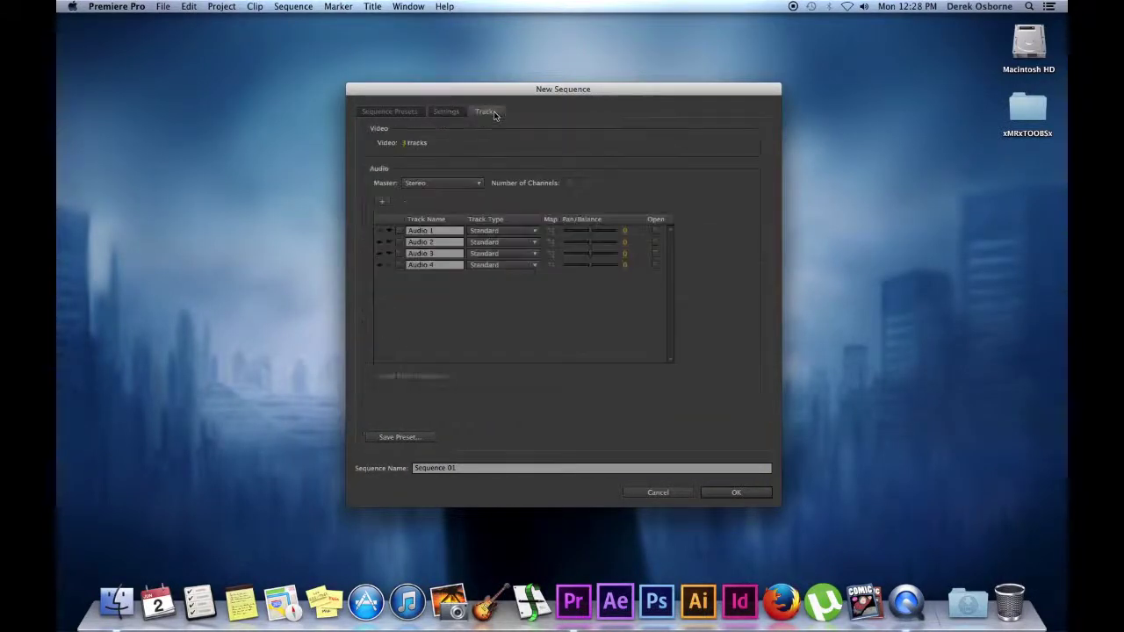
click(446, 112)
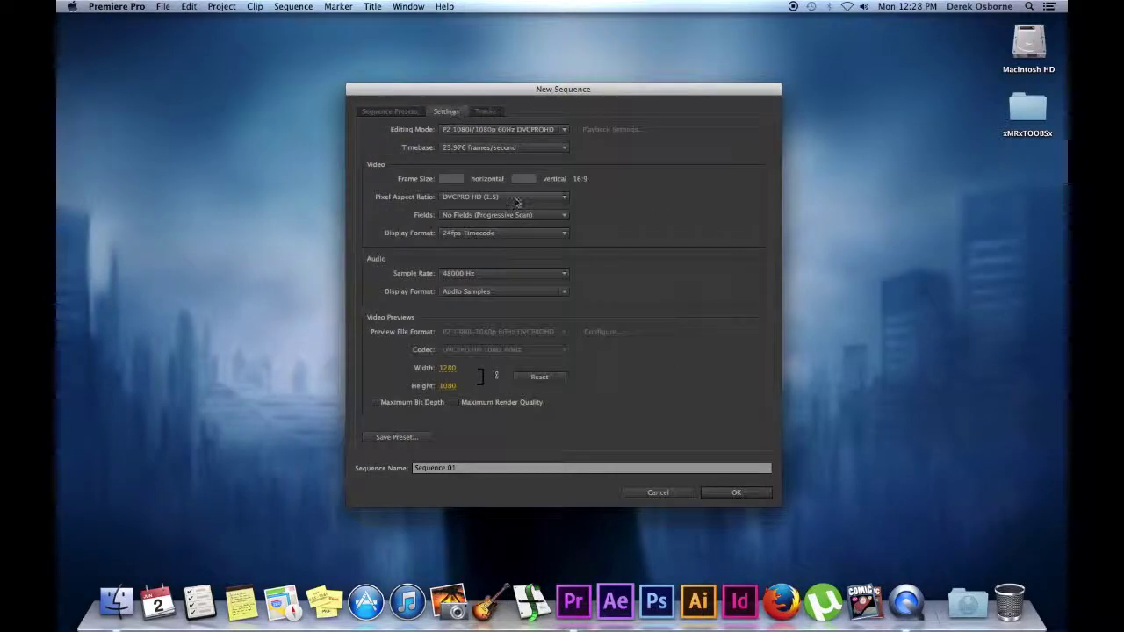
click(389, 111)
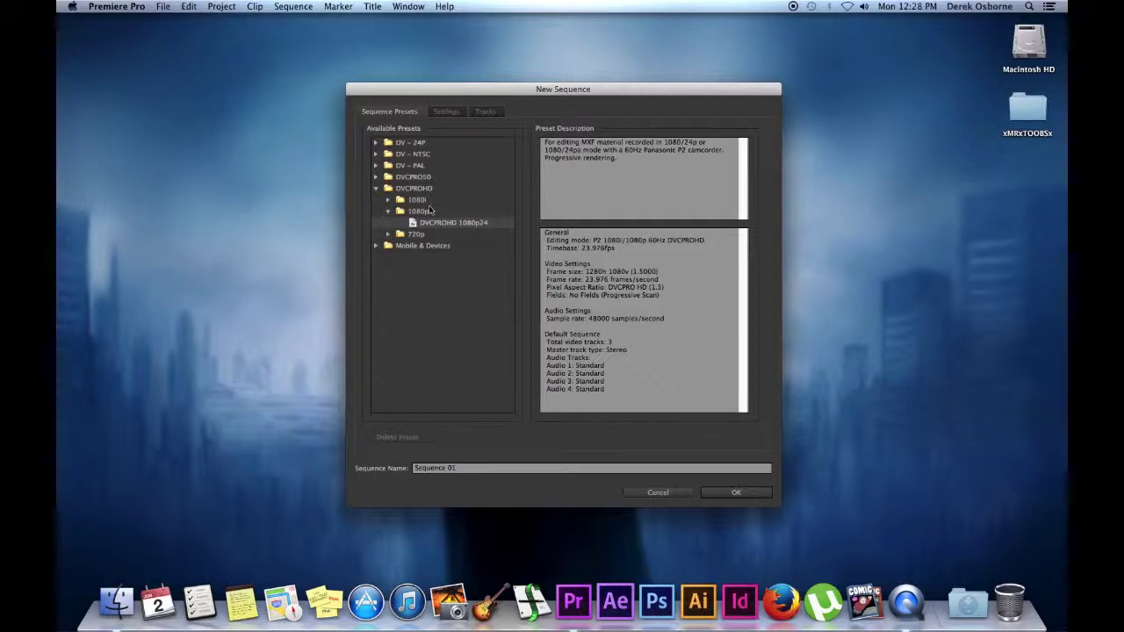
click(721, 492)
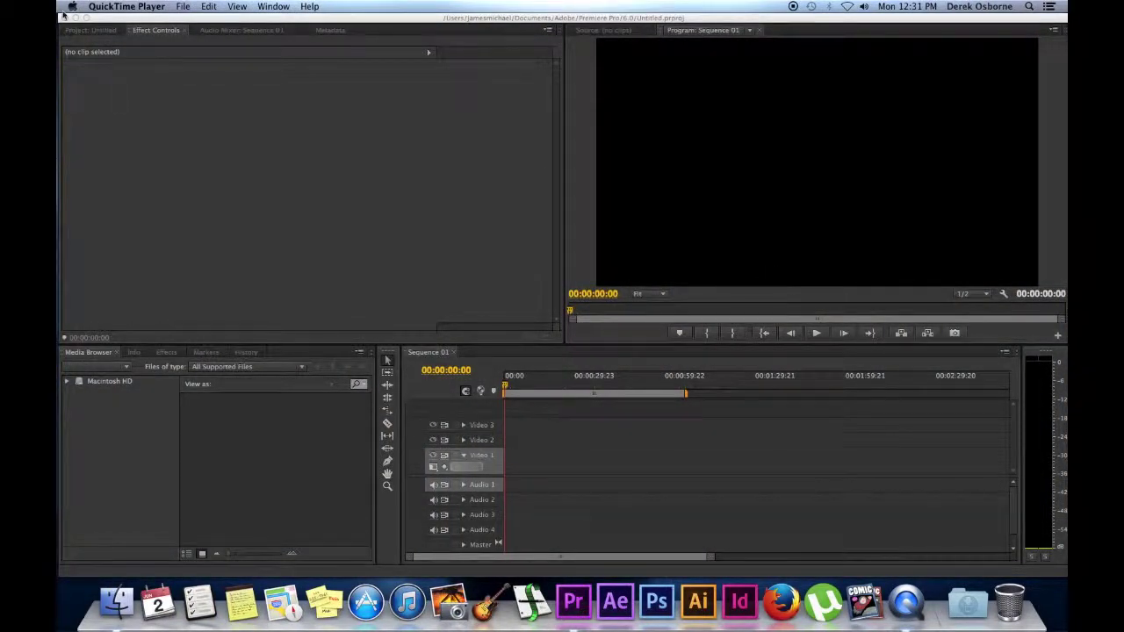
Step: Display the project's media items and look over the program monitor and the empty Sequence 01 timeline
click(260, 178)
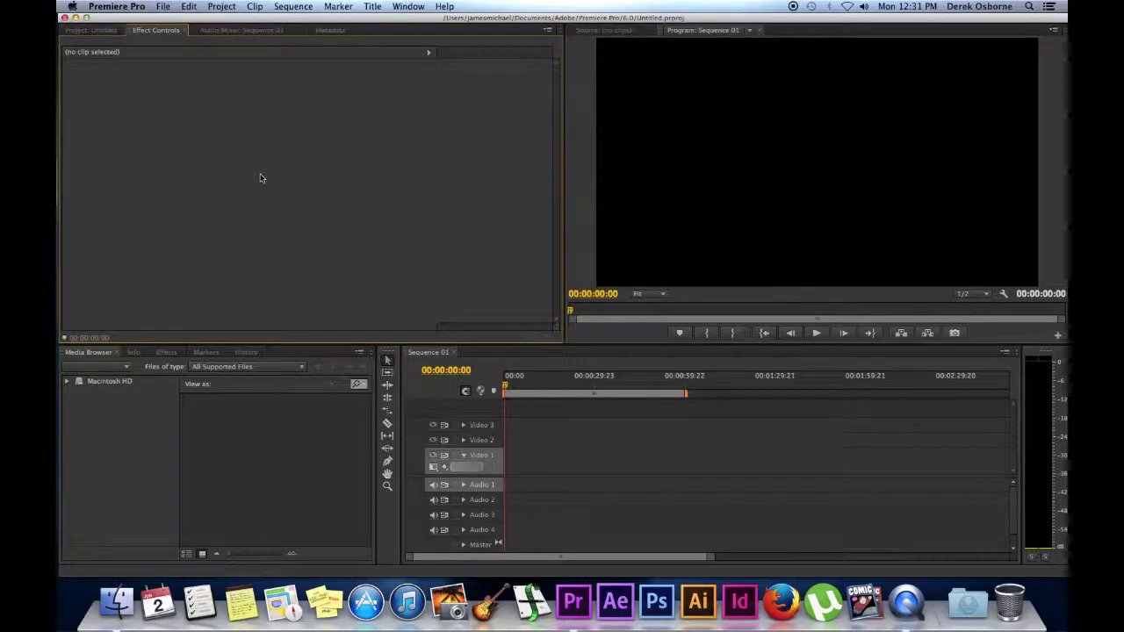
click(98, 31)
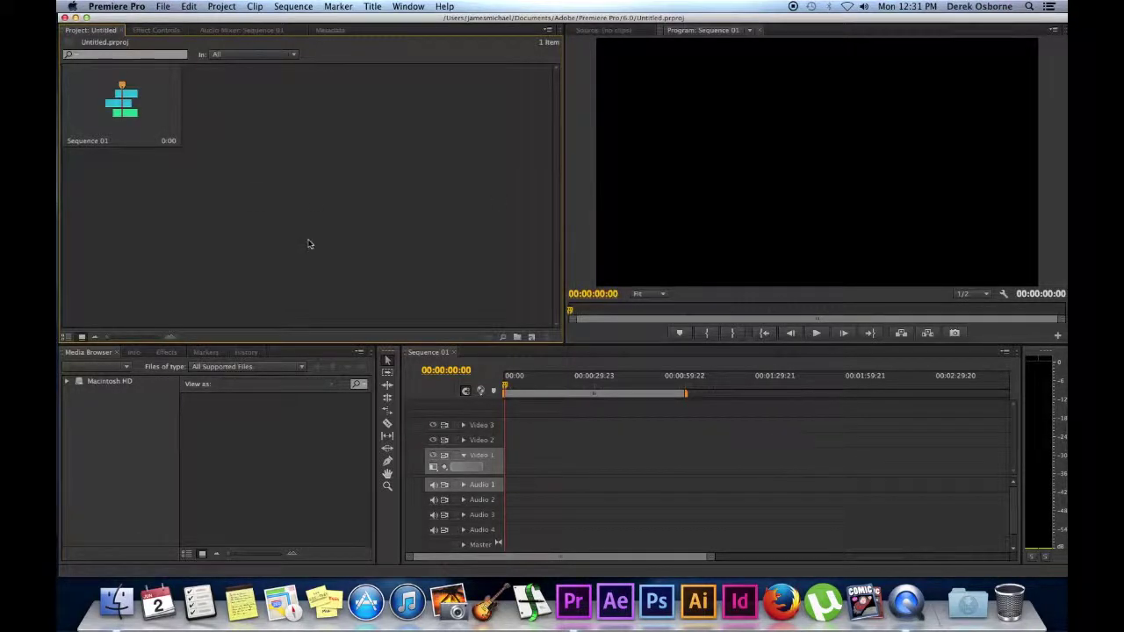
click(777, 177)
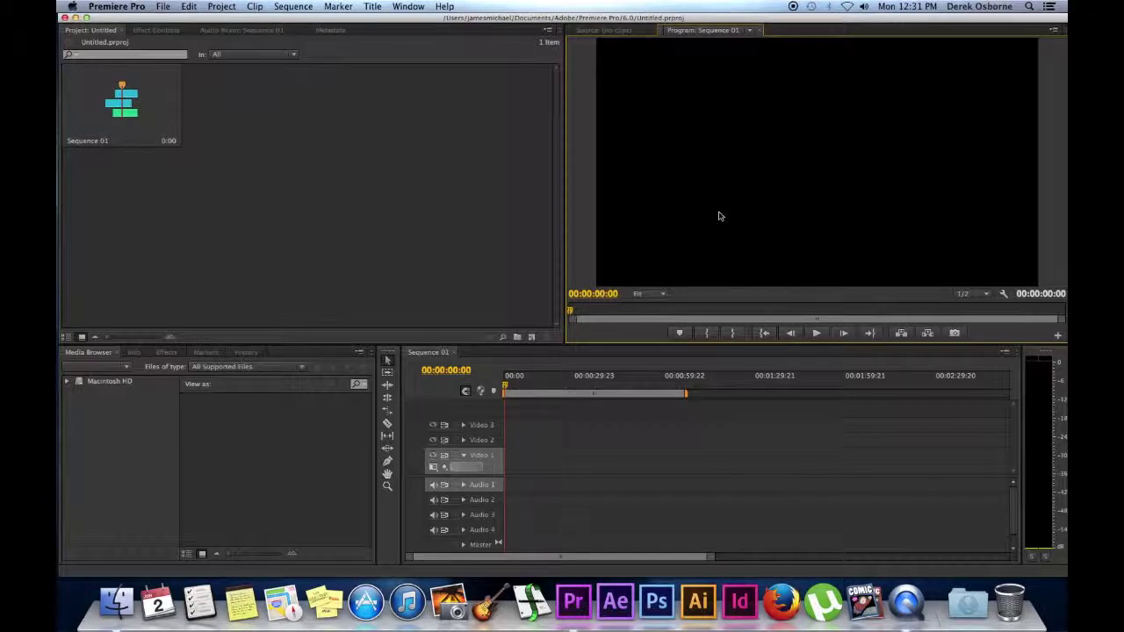
click(649, 449)
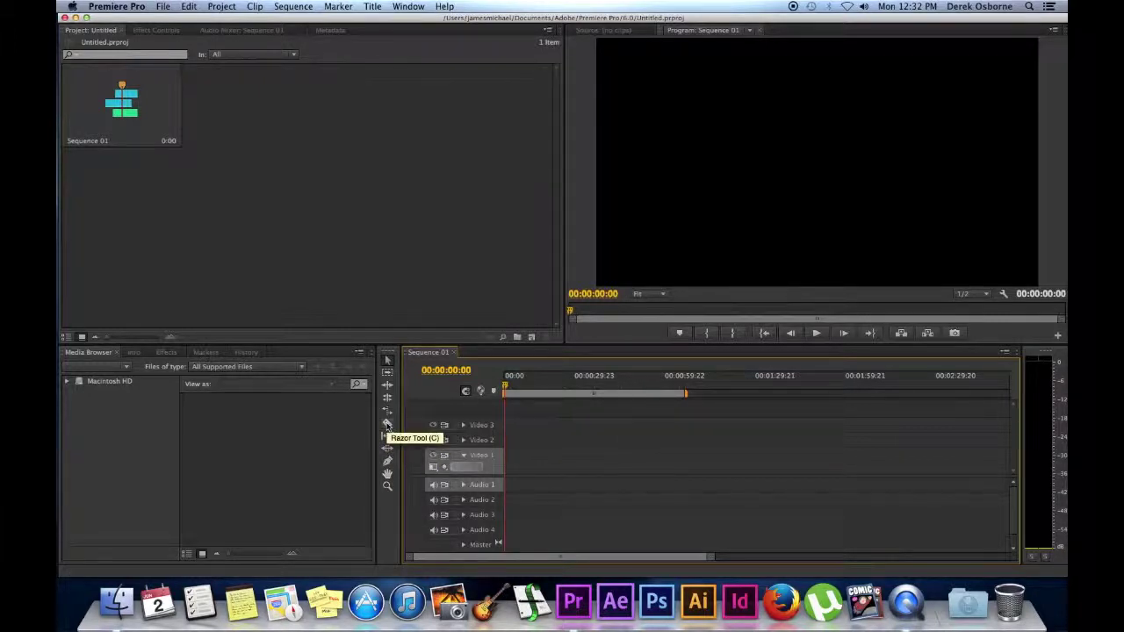
Step: Try out the Razor and Track Select tools on the timeline and return to the Selection tool
key(c)
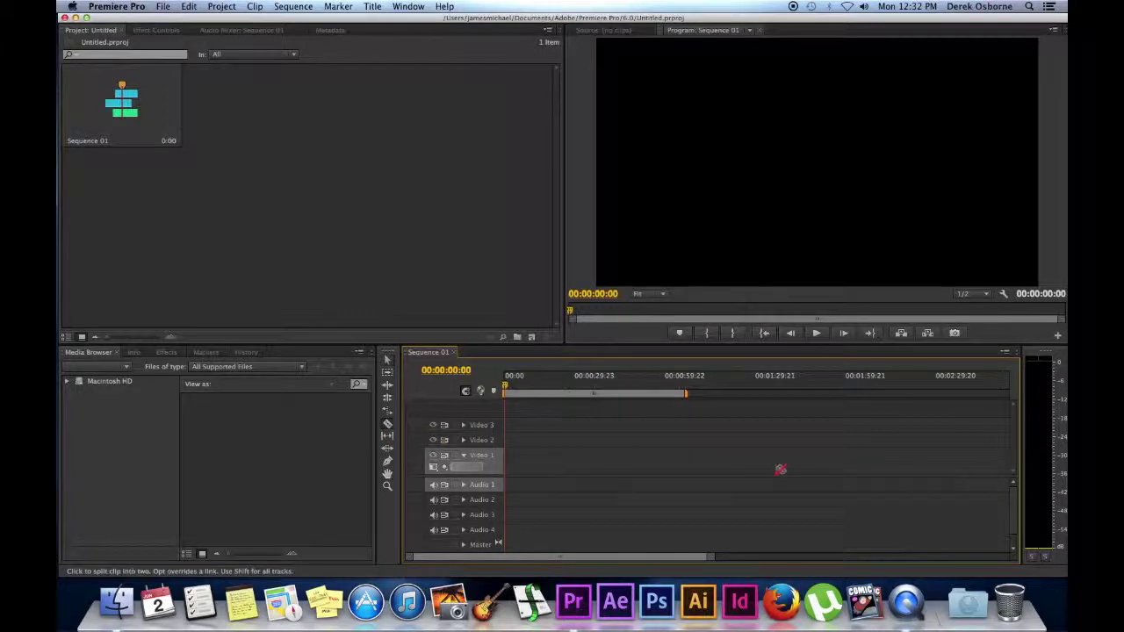
key(v)
key(a)
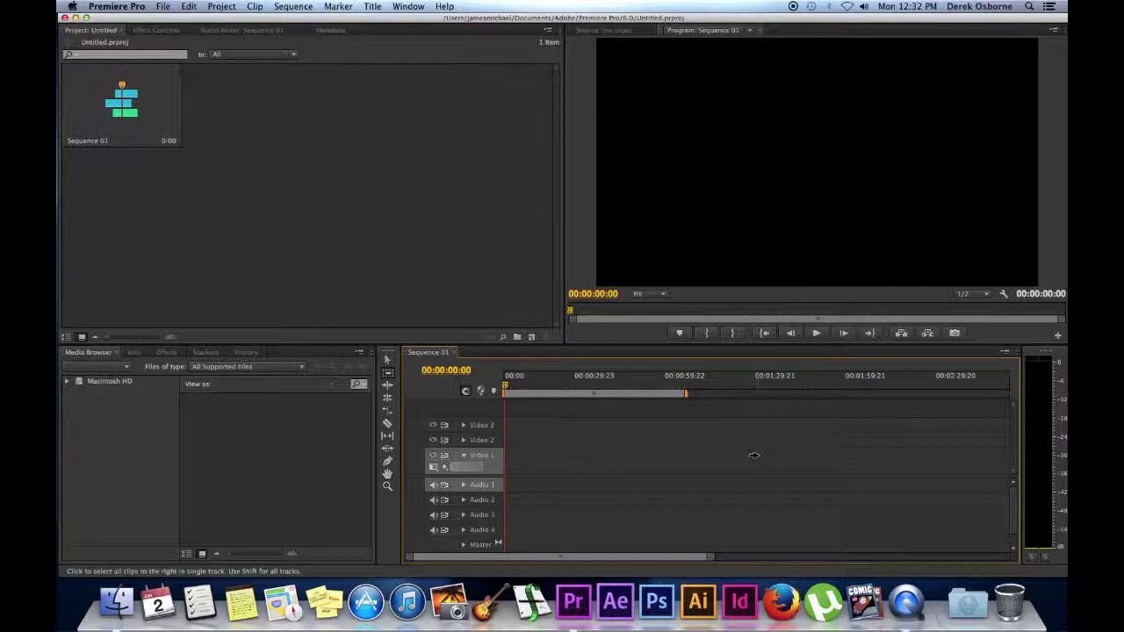
key(v)
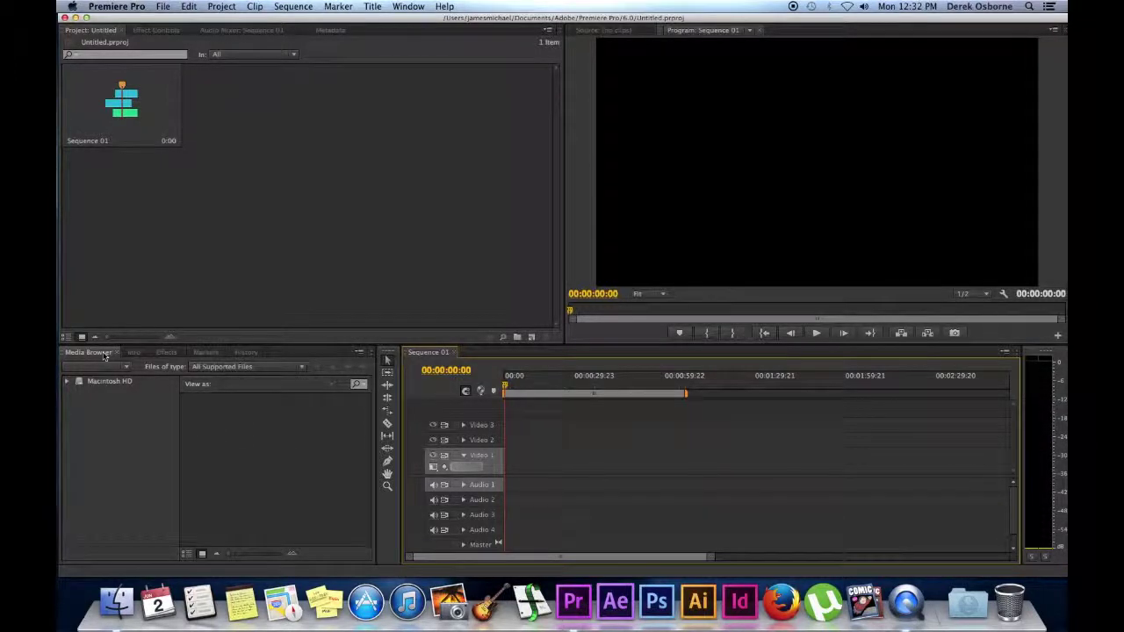
Step: Examine the Macintosh HD folders, sequence info, effect presets, markers and edit history, ending back at the Media Browser
click(67, 383)
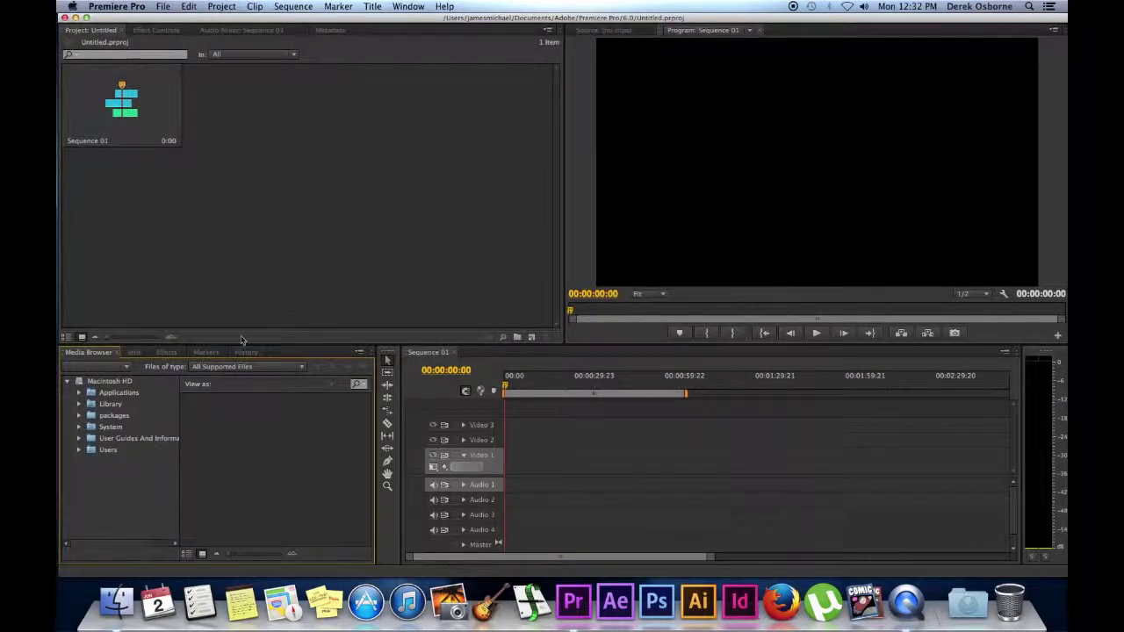
click(134, 352)
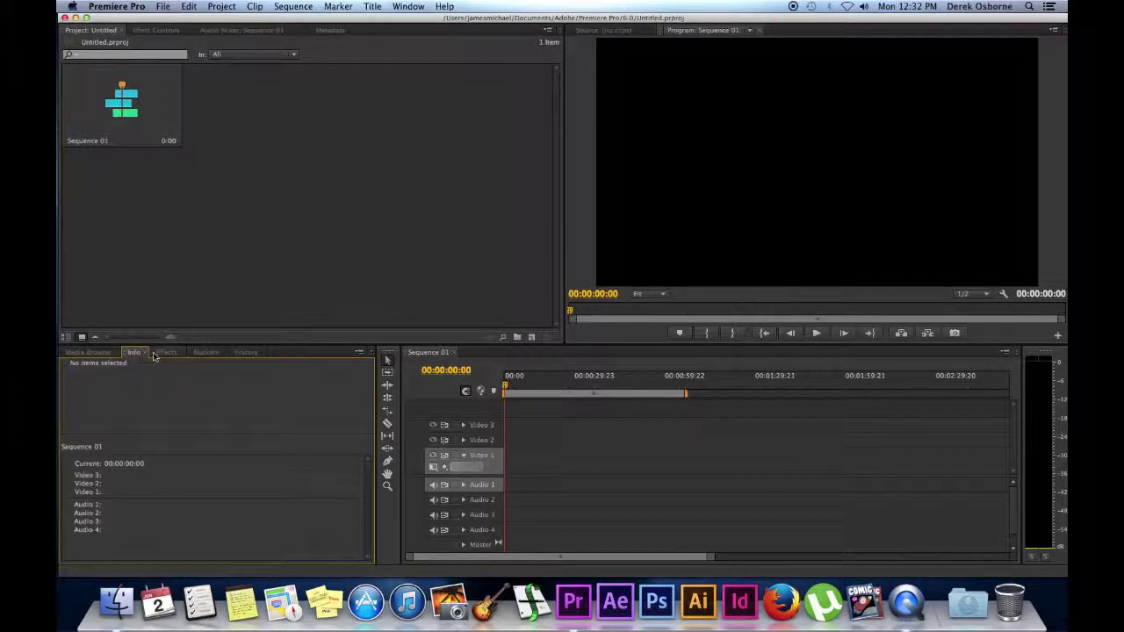
click(166, 352)
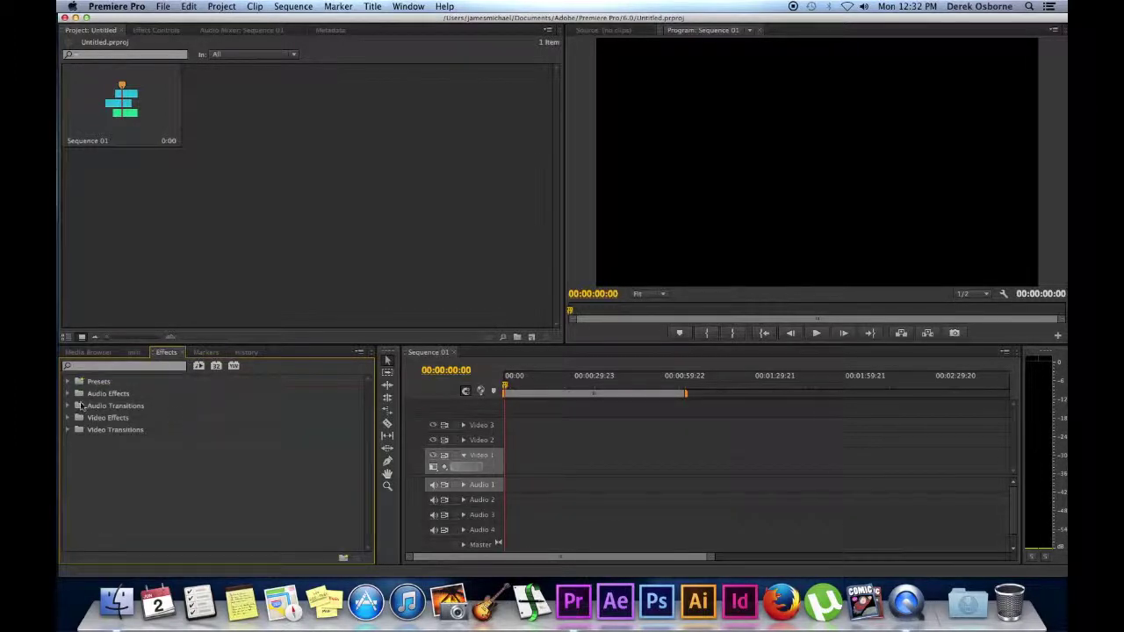
click(68, 382)
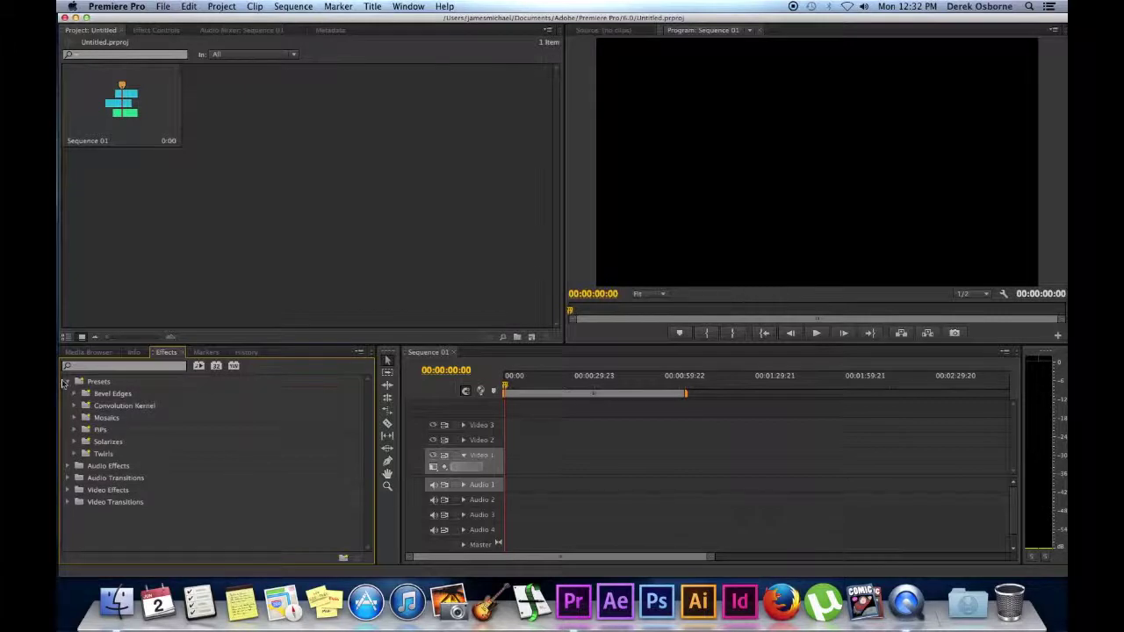
click(67, 382)
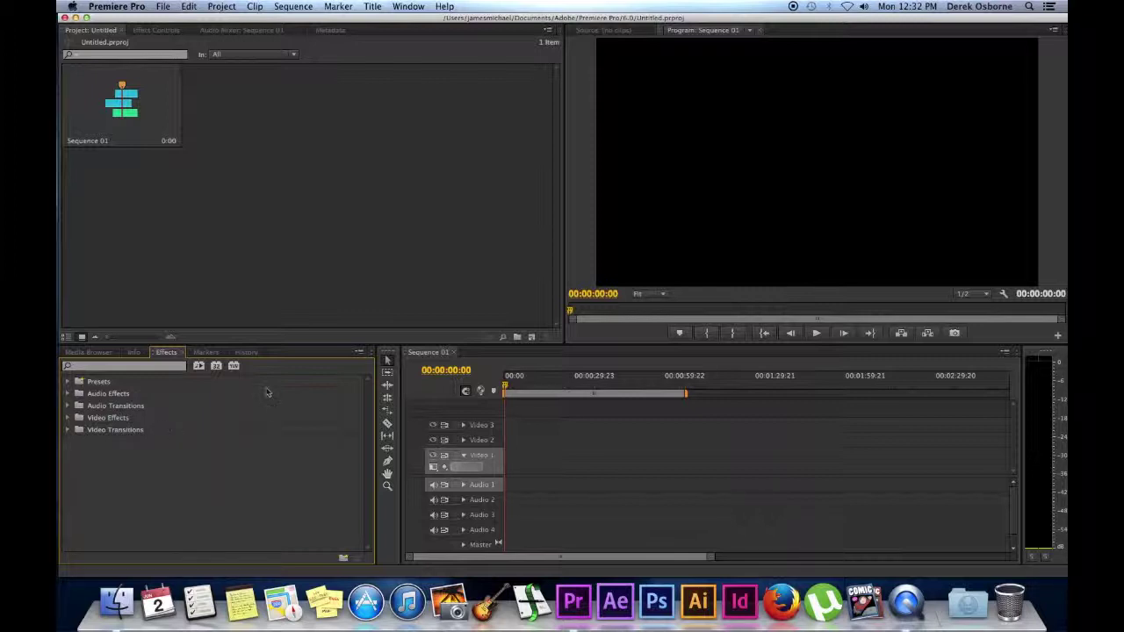
click(205, 353)
click(244, 352)
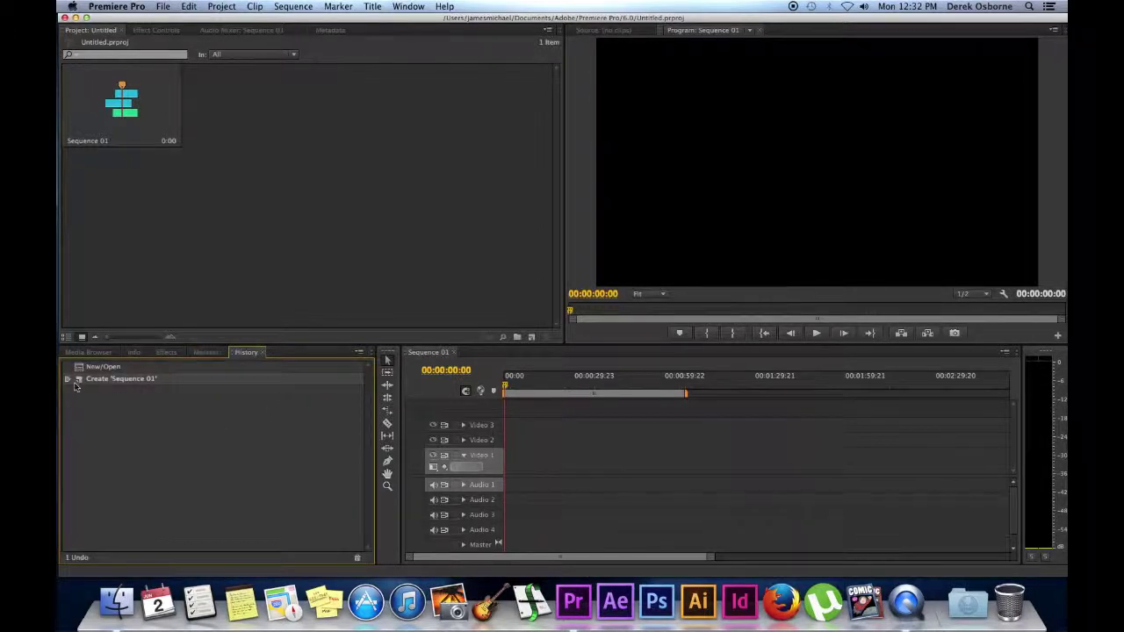
click(88, 352)
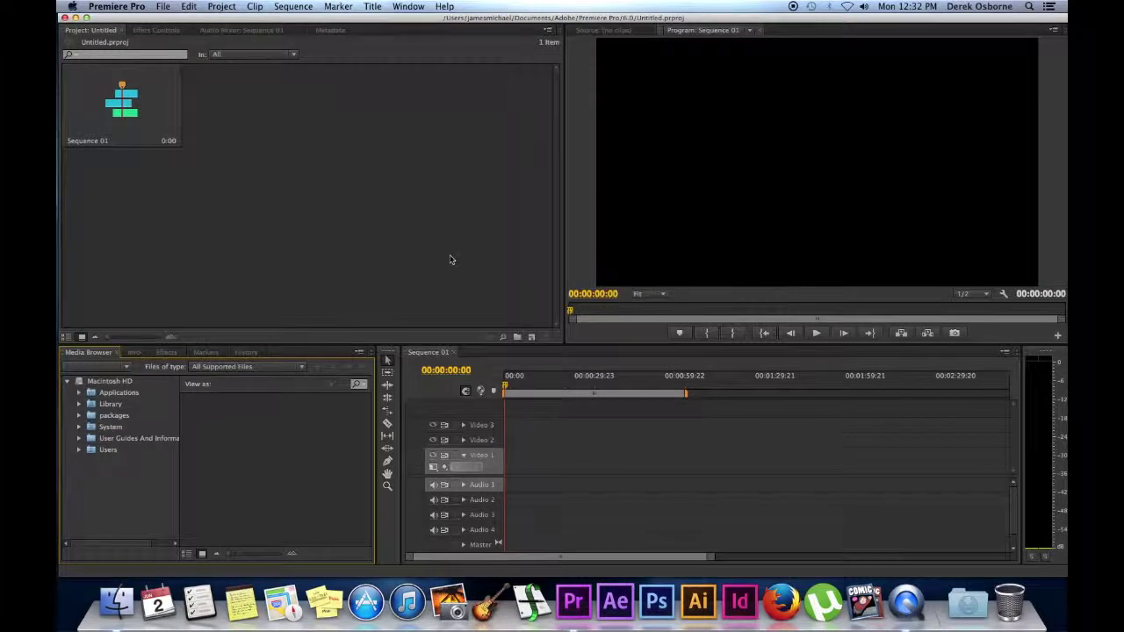
Step: Import the video file DSCN0384.MOV from the xMRxTOOBSx folder into the project
click(163, 7)
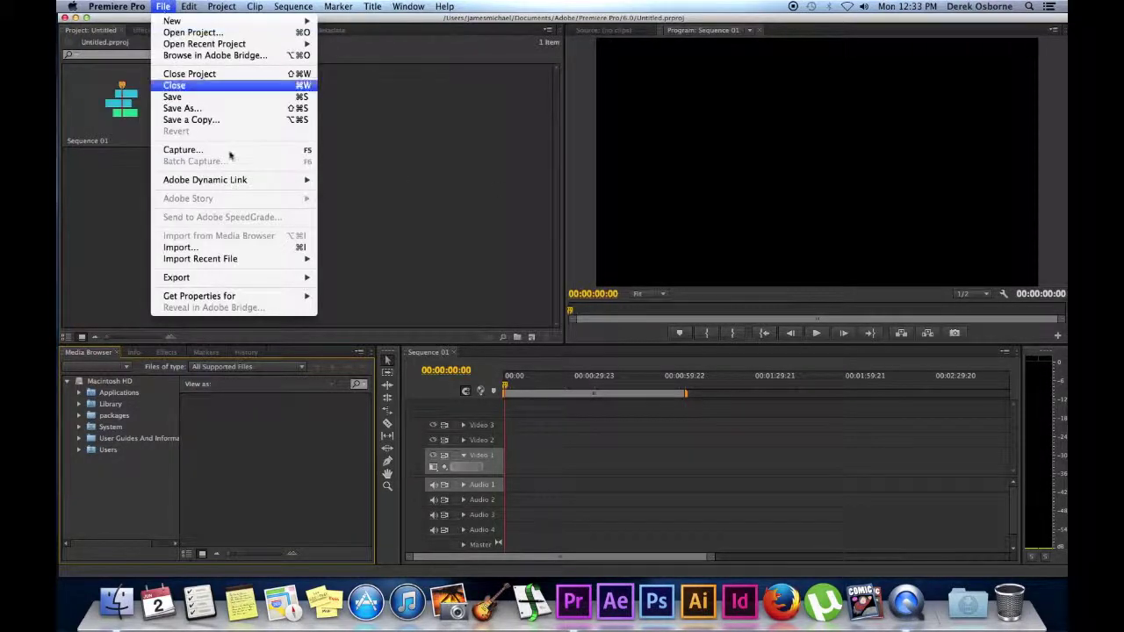
click(268, 249)
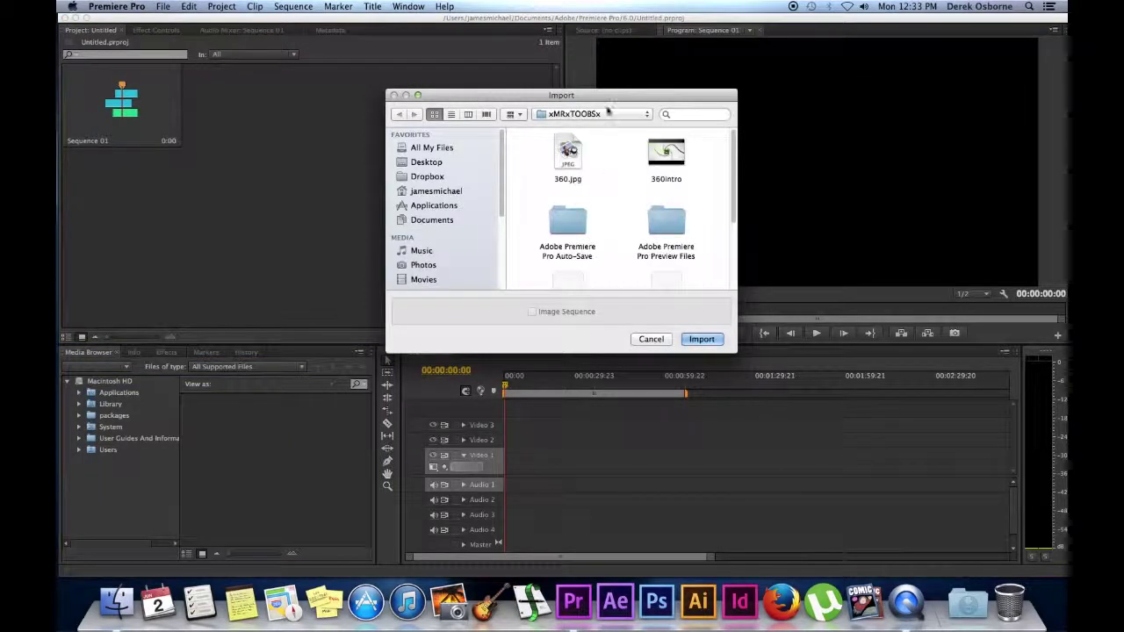
drag(605, 99, 597, 90)
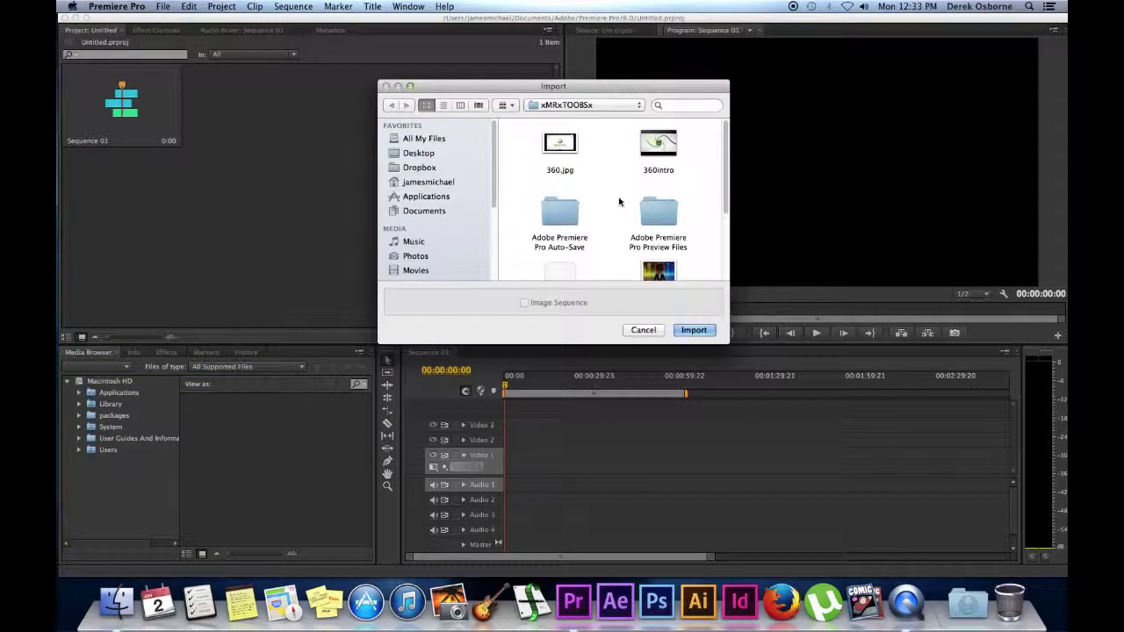
scroll(619, 198, down, 3)
scroll(634, 219, up, 3)
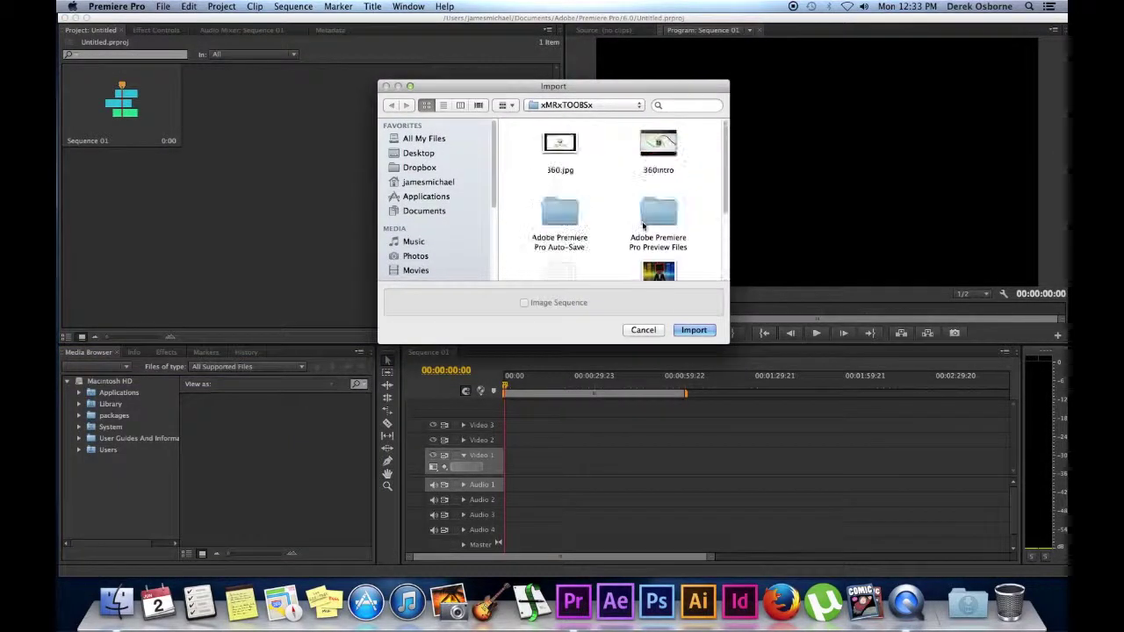
scroll(641, 226, down, 3)
scroll(643, 228, up, 3)
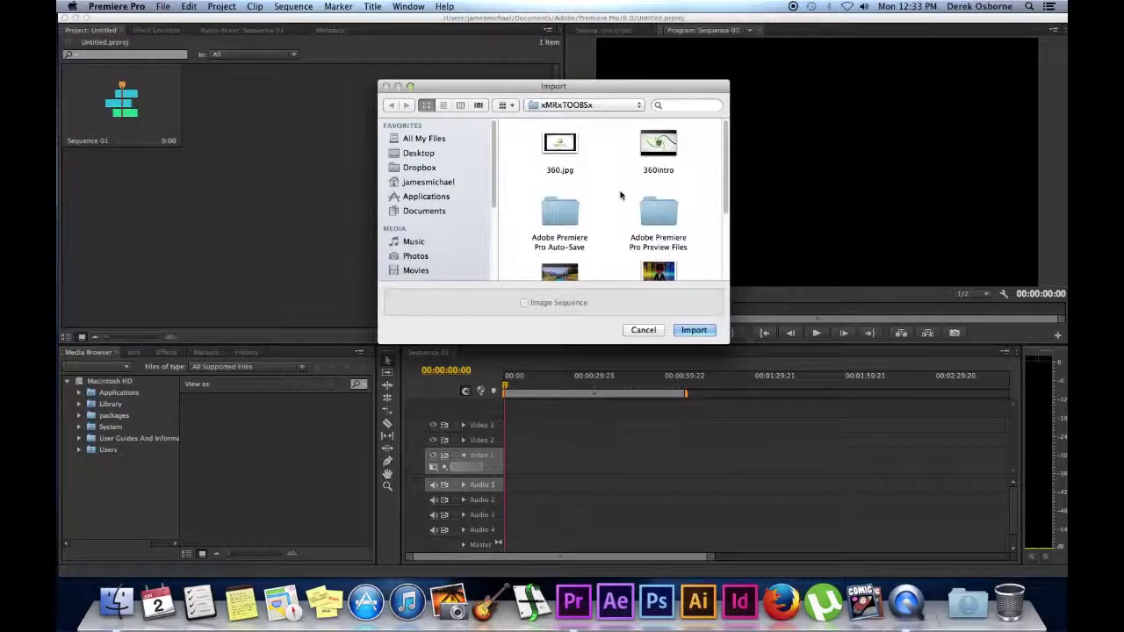
scroll(640, 184, down, 3)
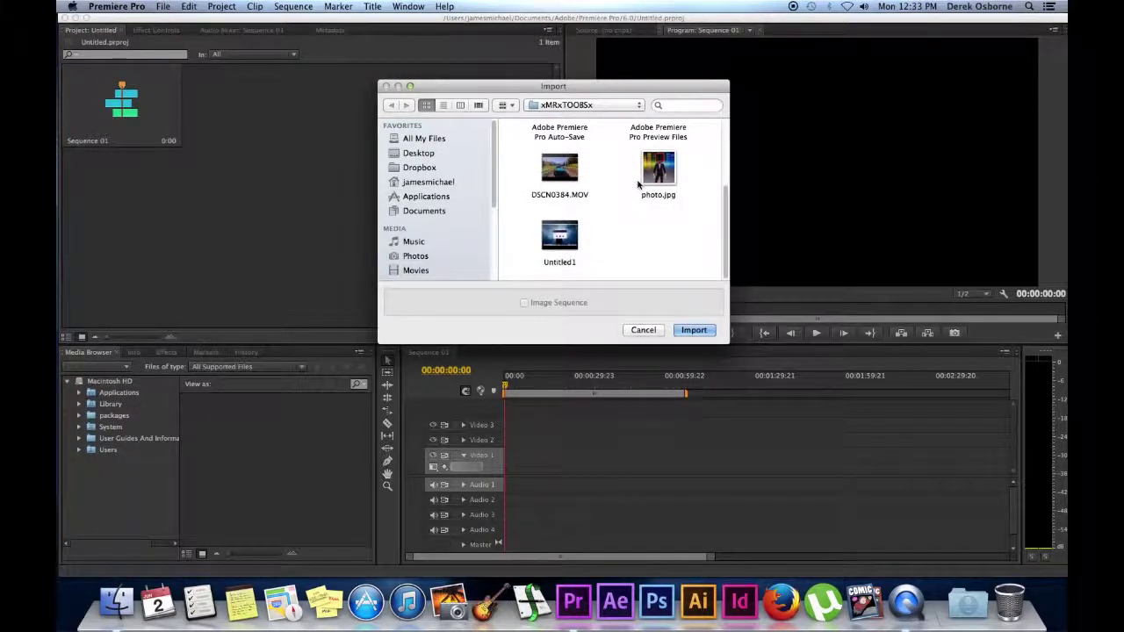
scroll(642, 219, up, 2)
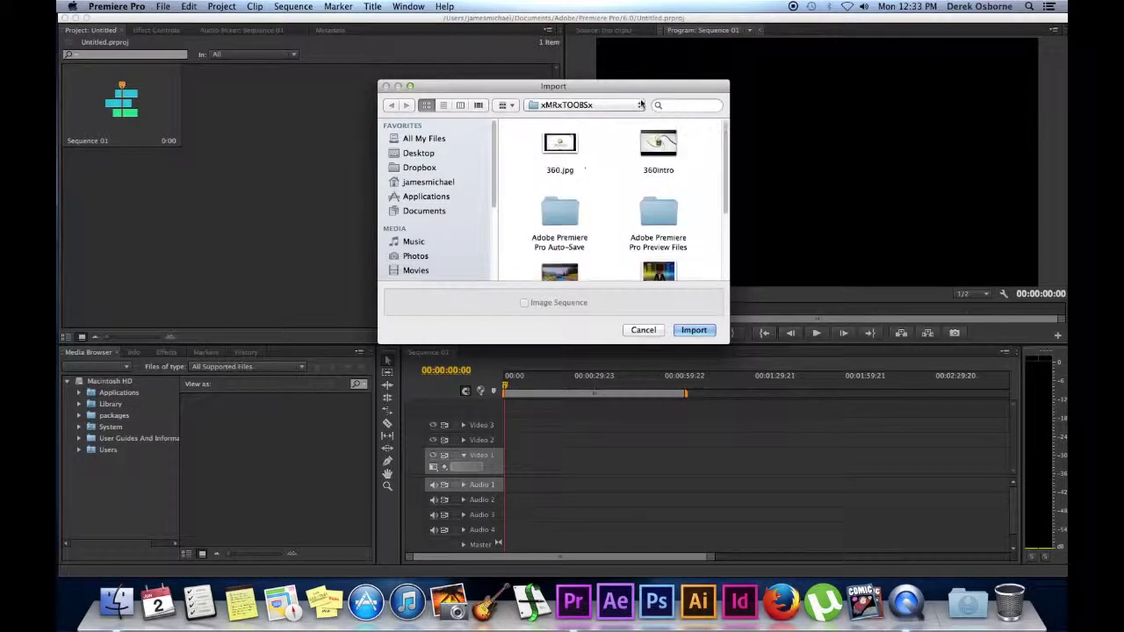
scroll(676, 229, down, 2)
double_click(559, 167)
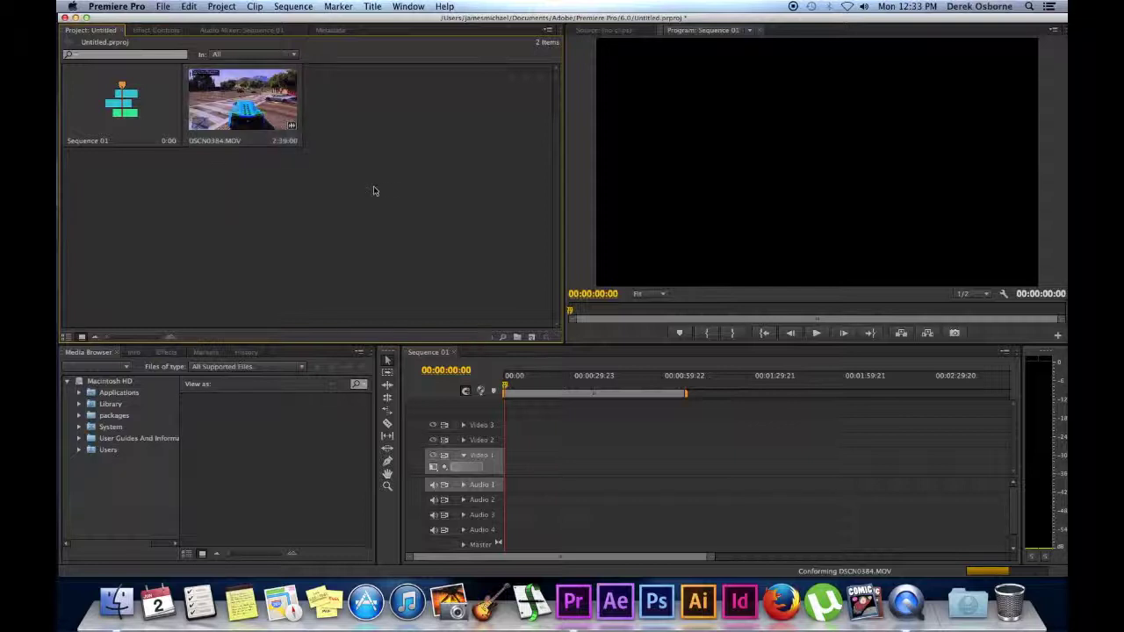
Step: Place DSCN0384.MOV at the start of Video 1 and Audio 1 with the existing sequence settings kept, and play the sequence
click(220, 112)
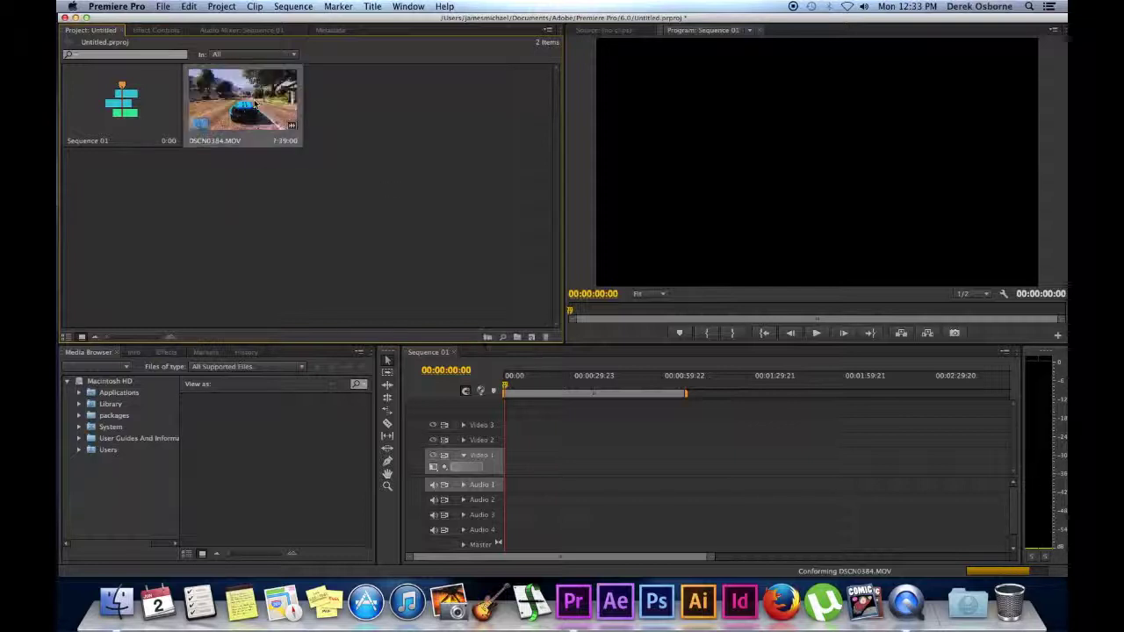
drag(533, 454, 508, 481)
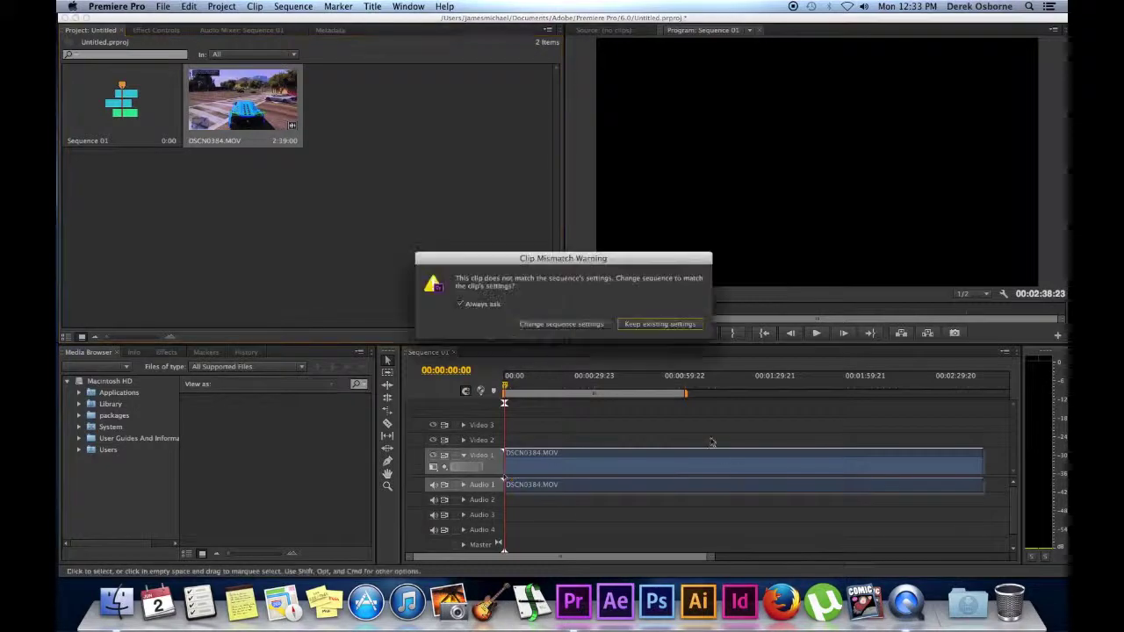
click(660, 324)
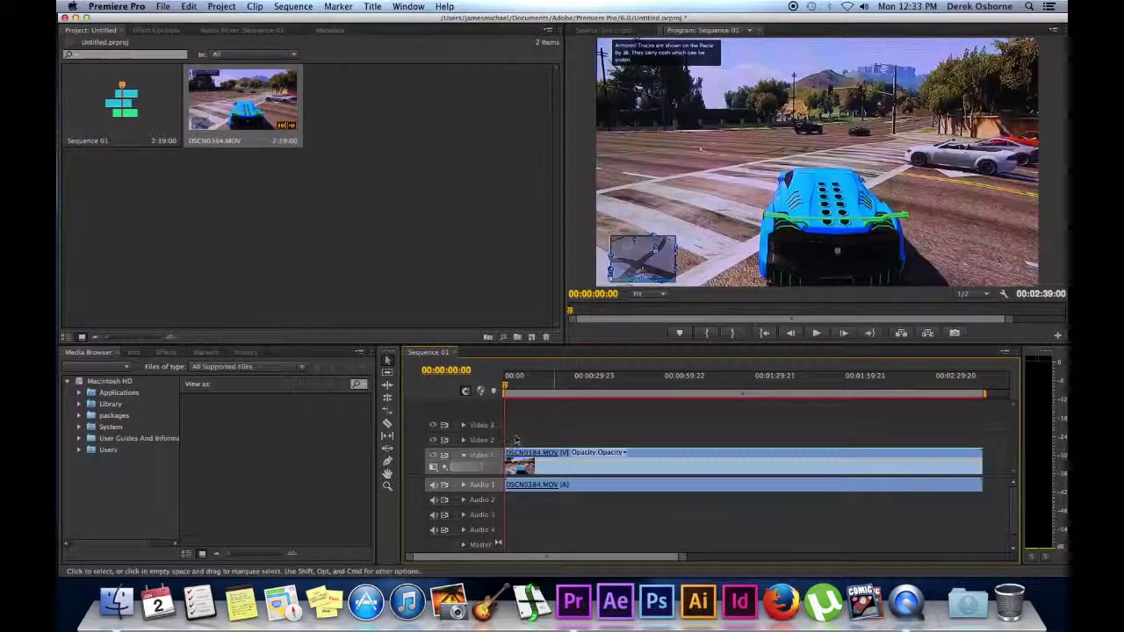
key(space)
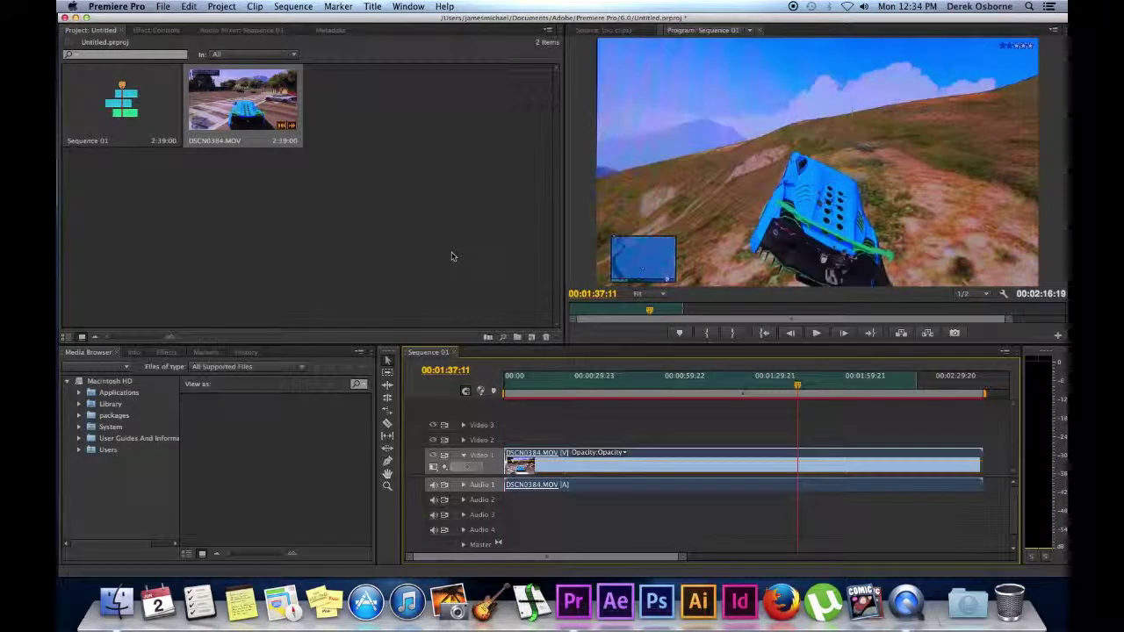